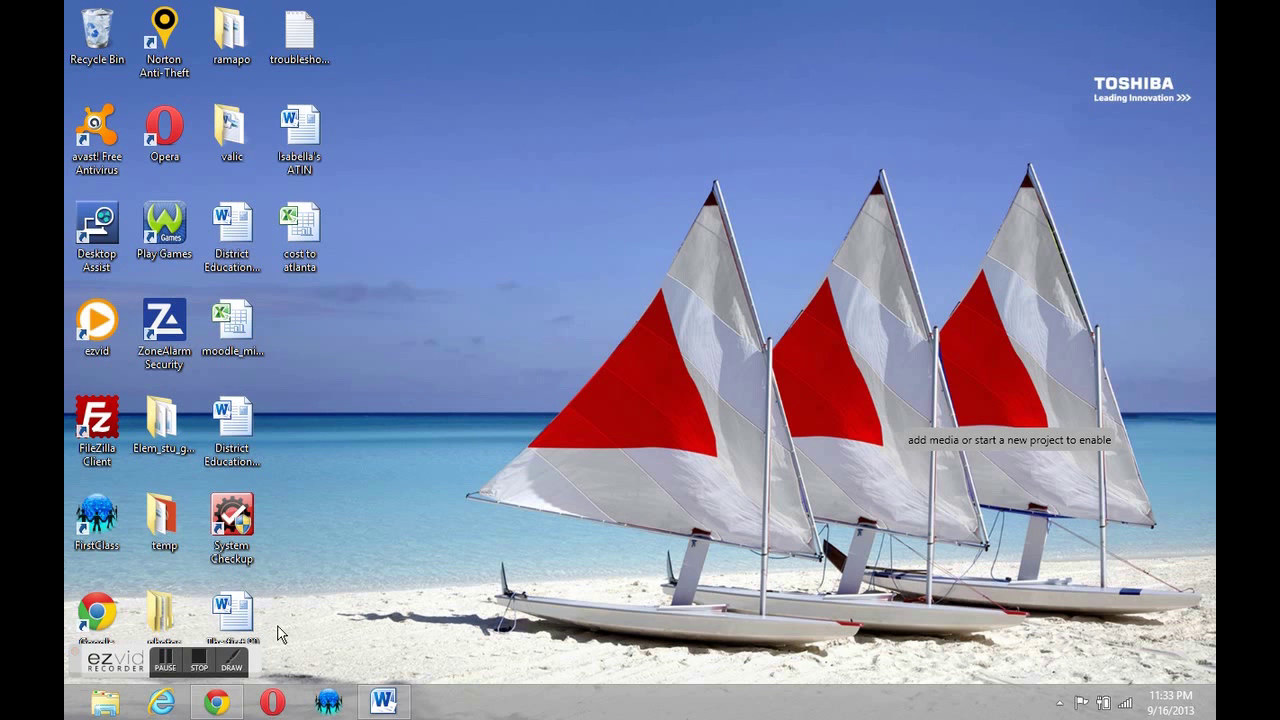
Open Chrome and load rsciorra.net, which shows a Bluehost parked placeholder page
left_click(215, 705)
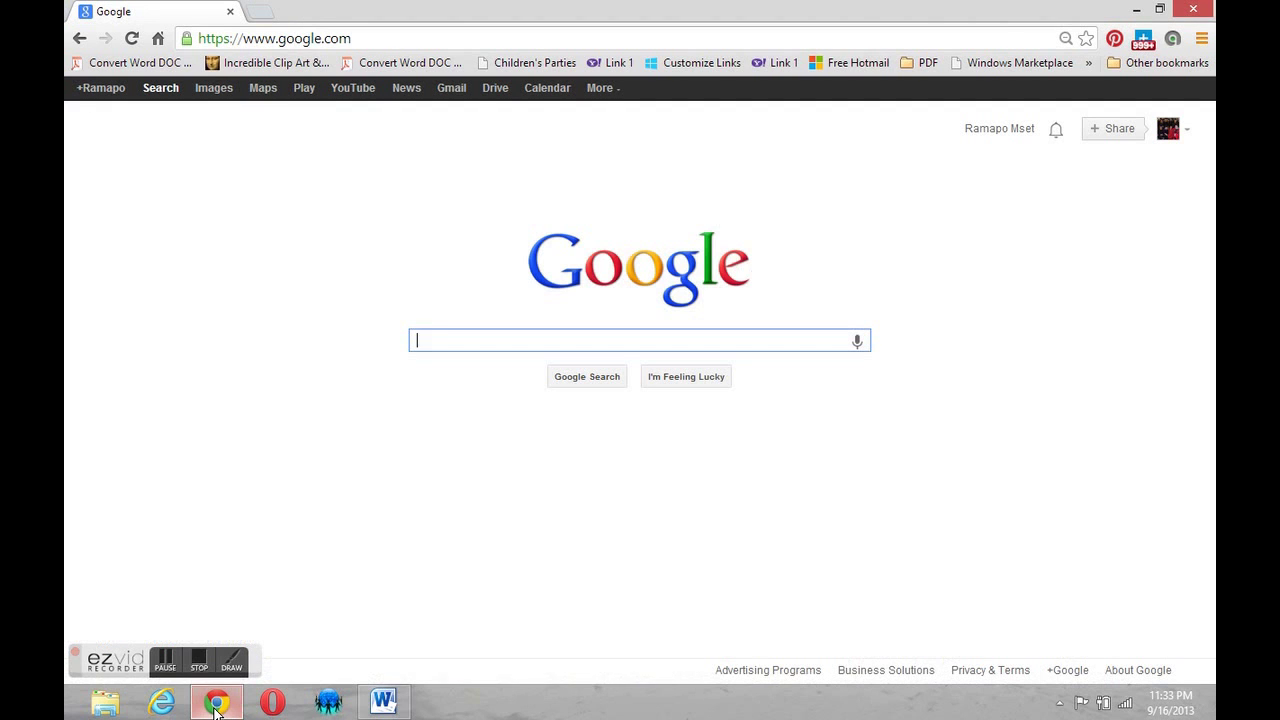
left_click(331, 41)
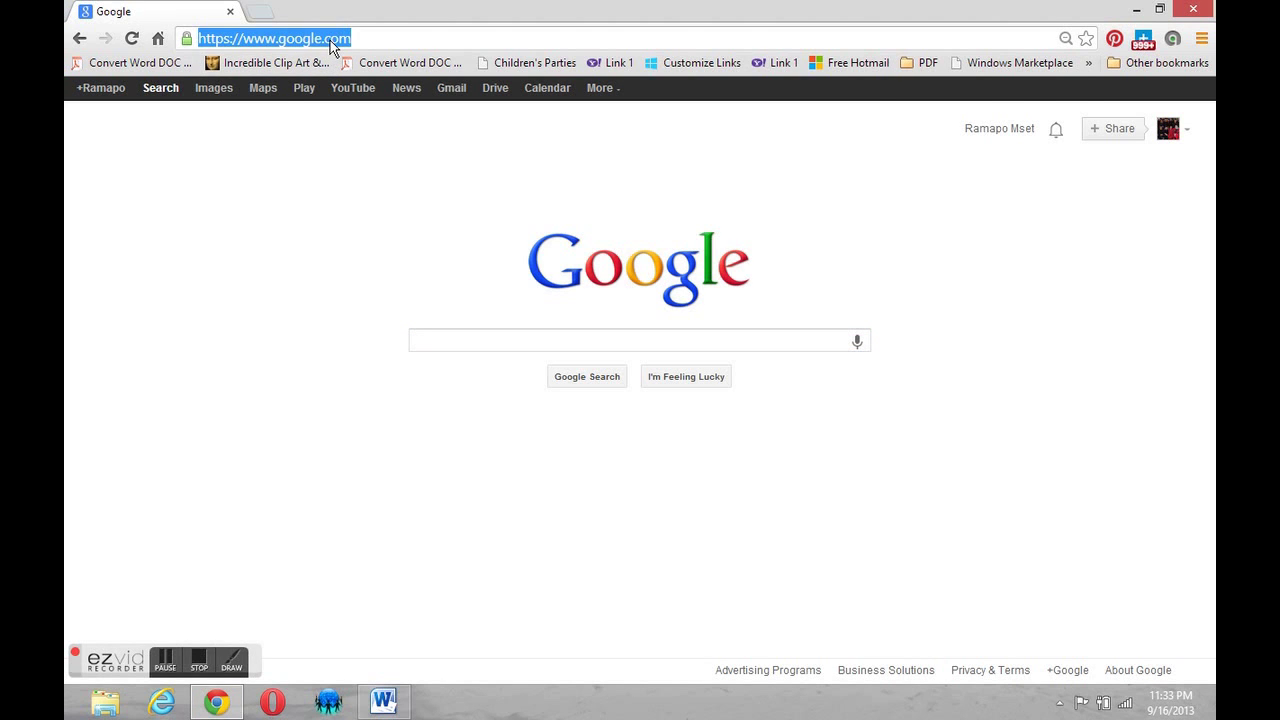
type("rsciorra.net")
key("Return")
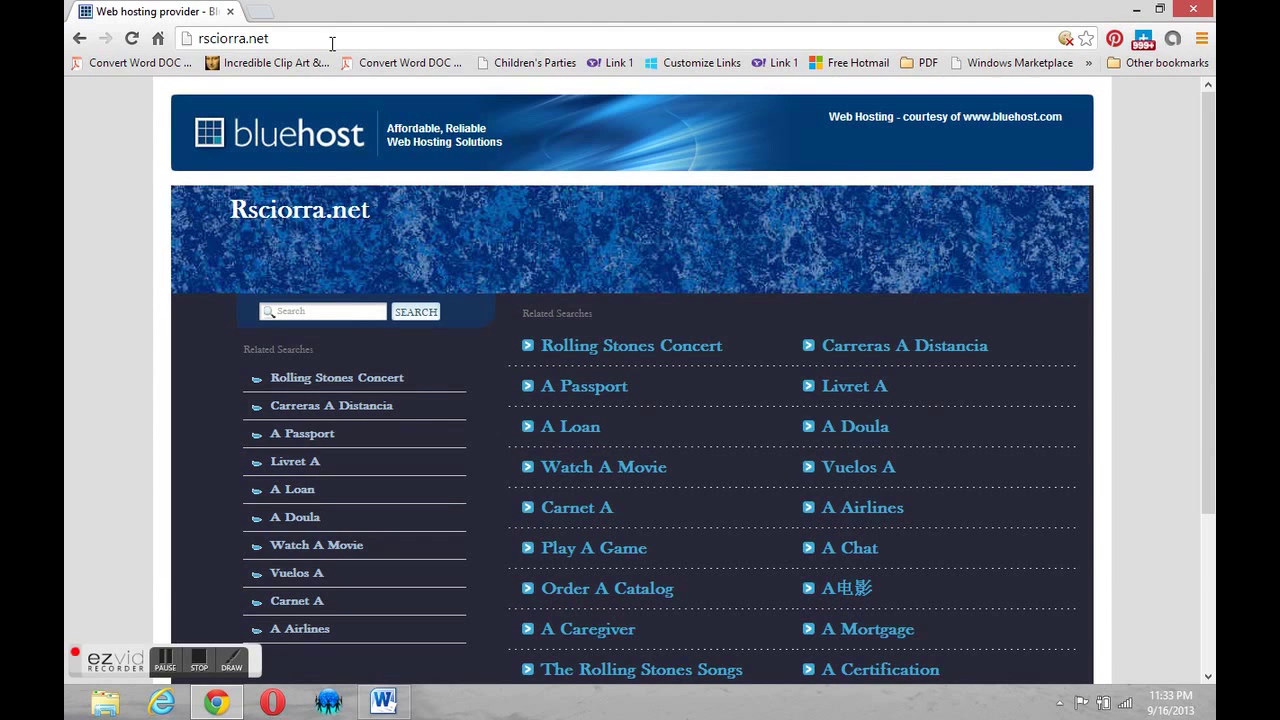
Load bluehost.com in a new tab and log in to the control panel with the account password
left_click(262, 13)
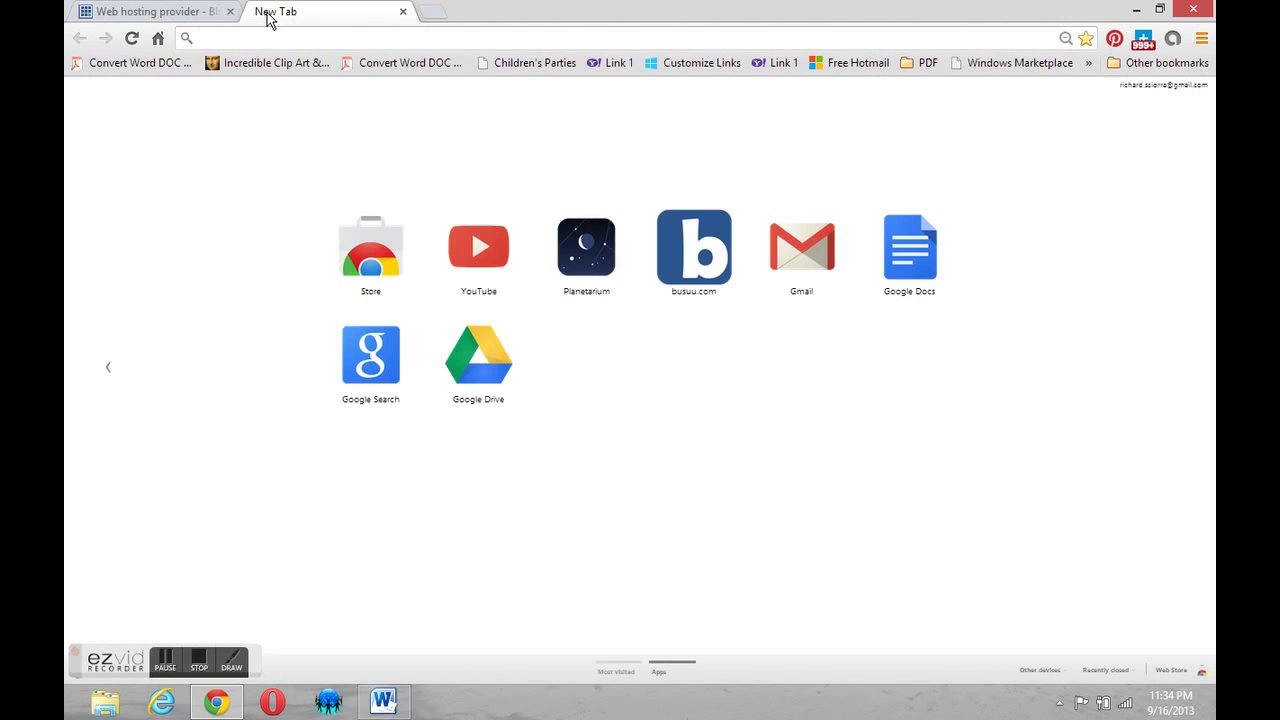
type("bluehost.com")
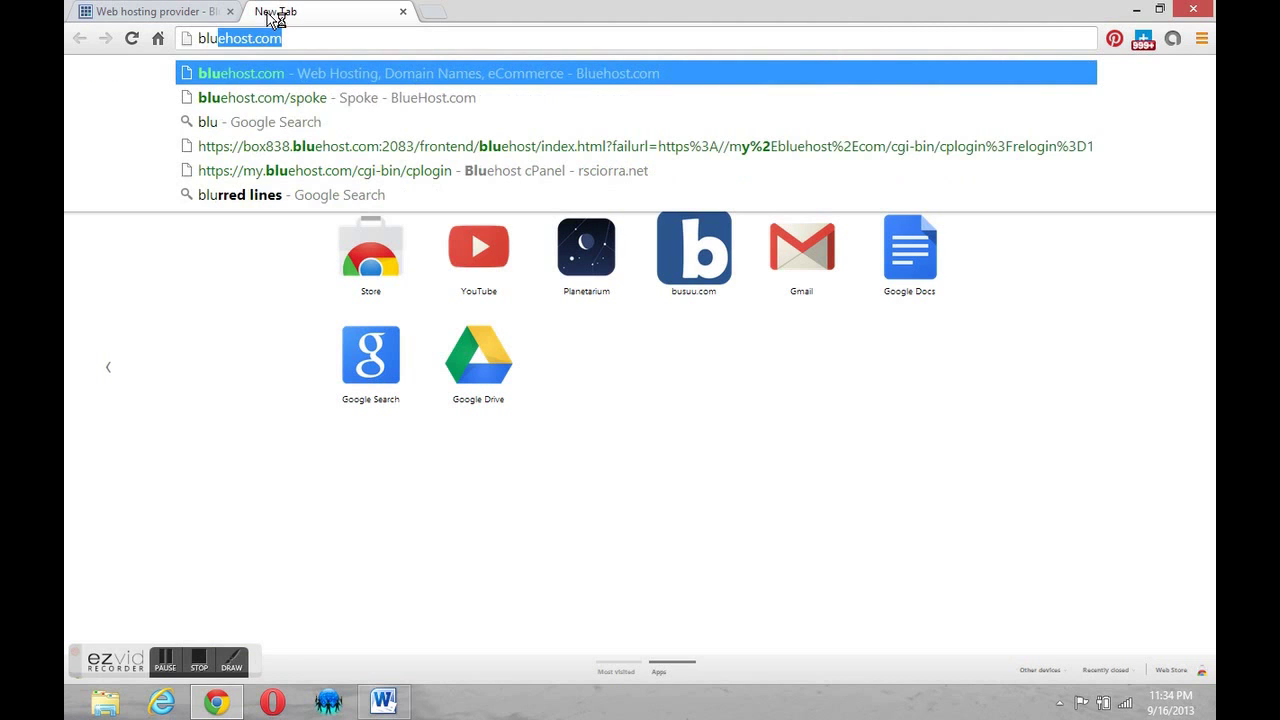
key("Return")
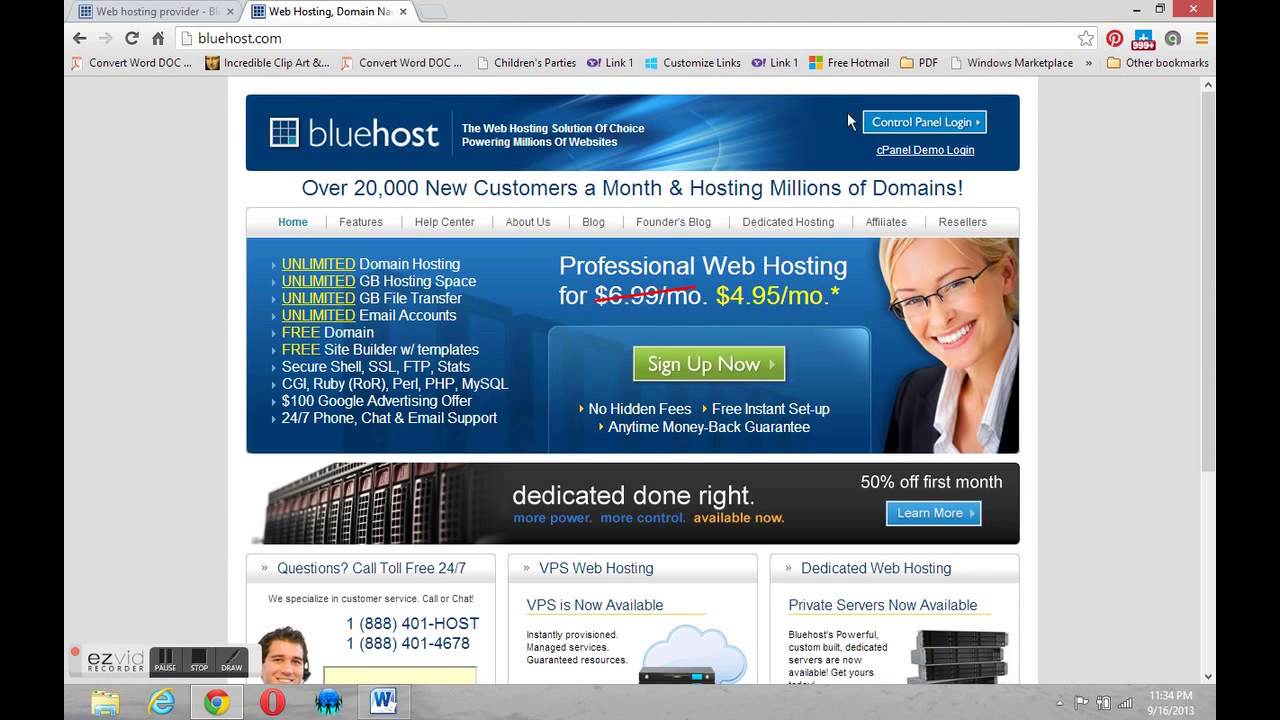
left_click(898, 128)
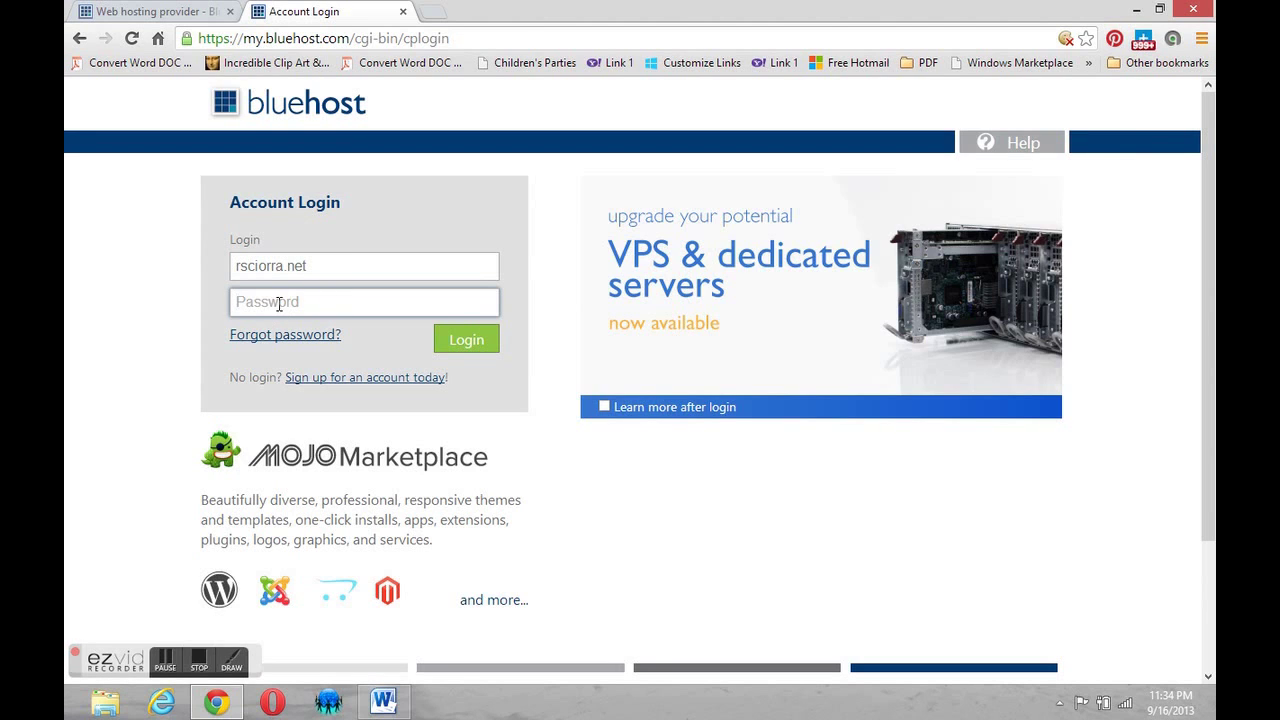
type("••••••••••••")
left_click(461, 343)
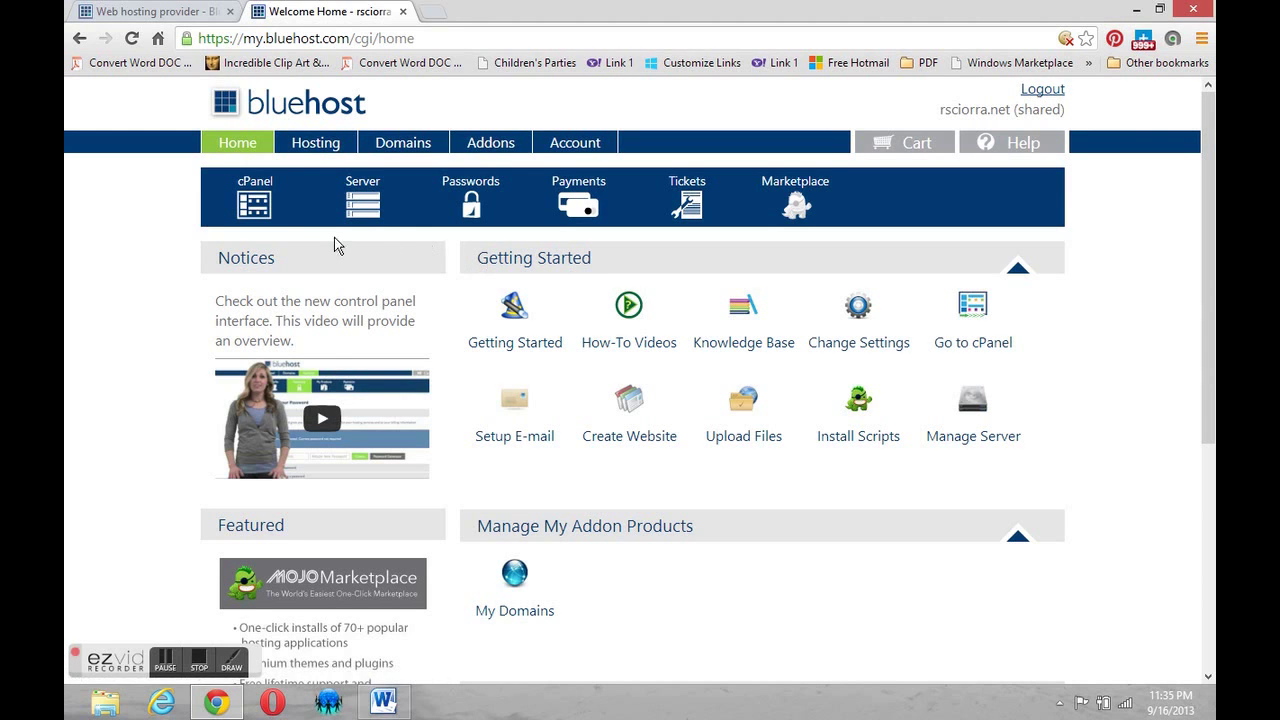
Open cPanel from the rsciorra.net account home page
left_click(257, 198)
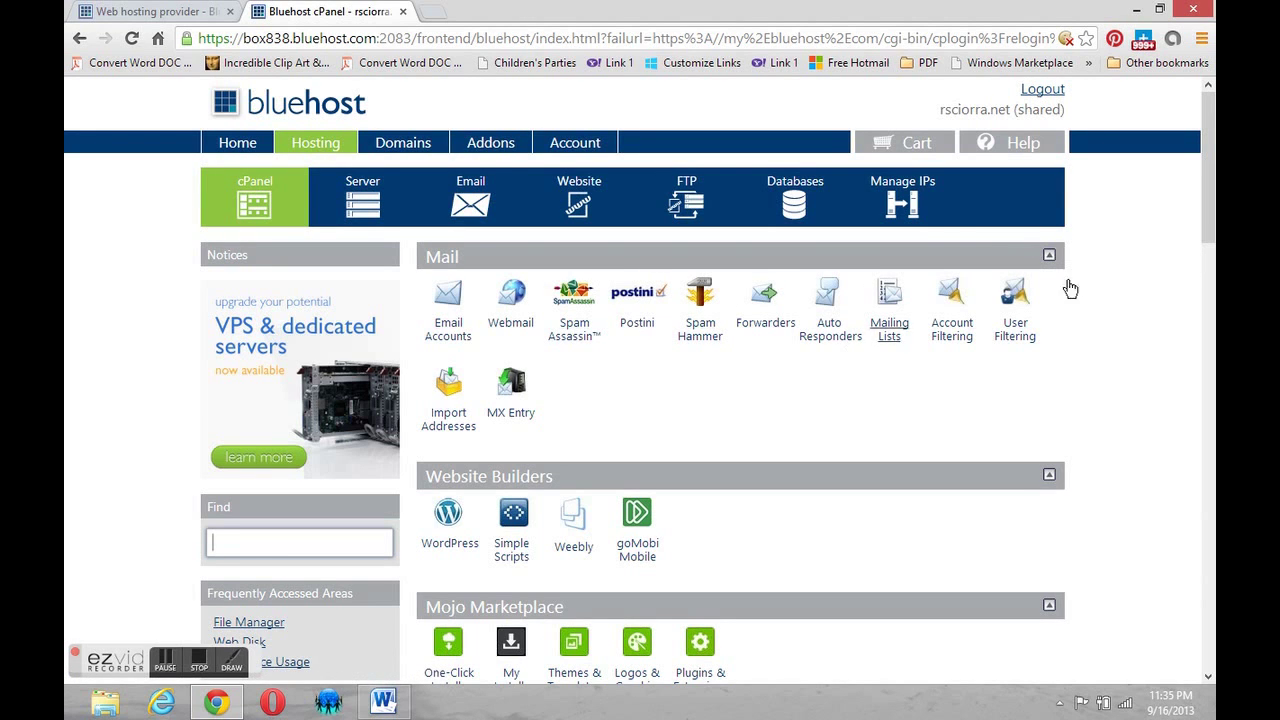
Scroll through the cPanel sections to Website Builders and open the MOJO Marketplace WordPress 3.6.1 page
left_click_drag(1208, 165, 1208, 256)
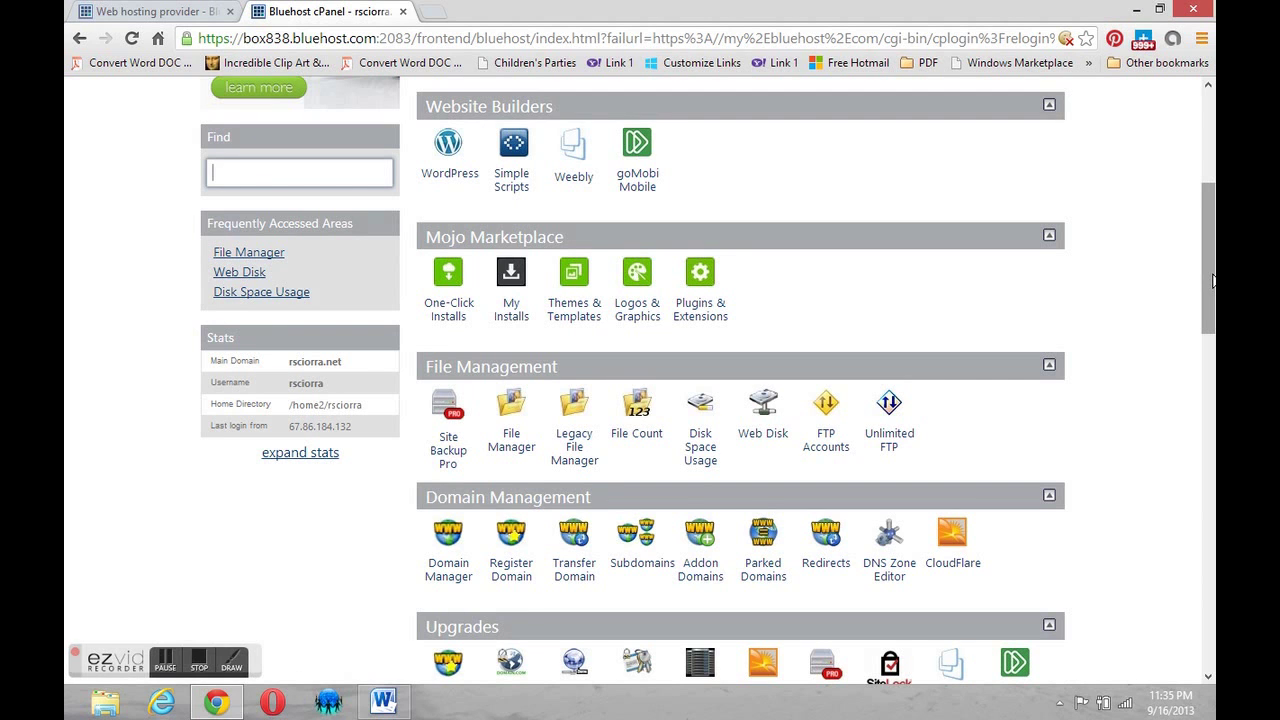
left_click_drag(1213, 281, 1213, 340)
scroll(700, 665, "down", 4)
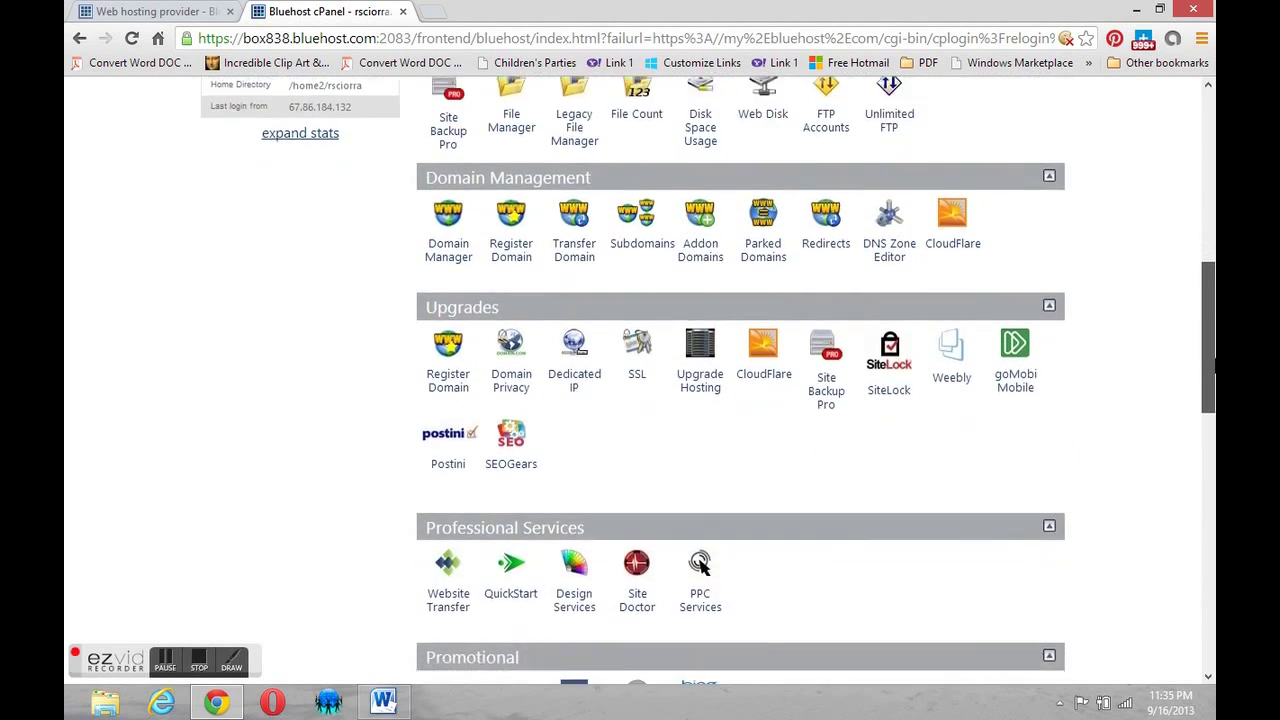
left_click_drag(1214, 390, 1208, 330)
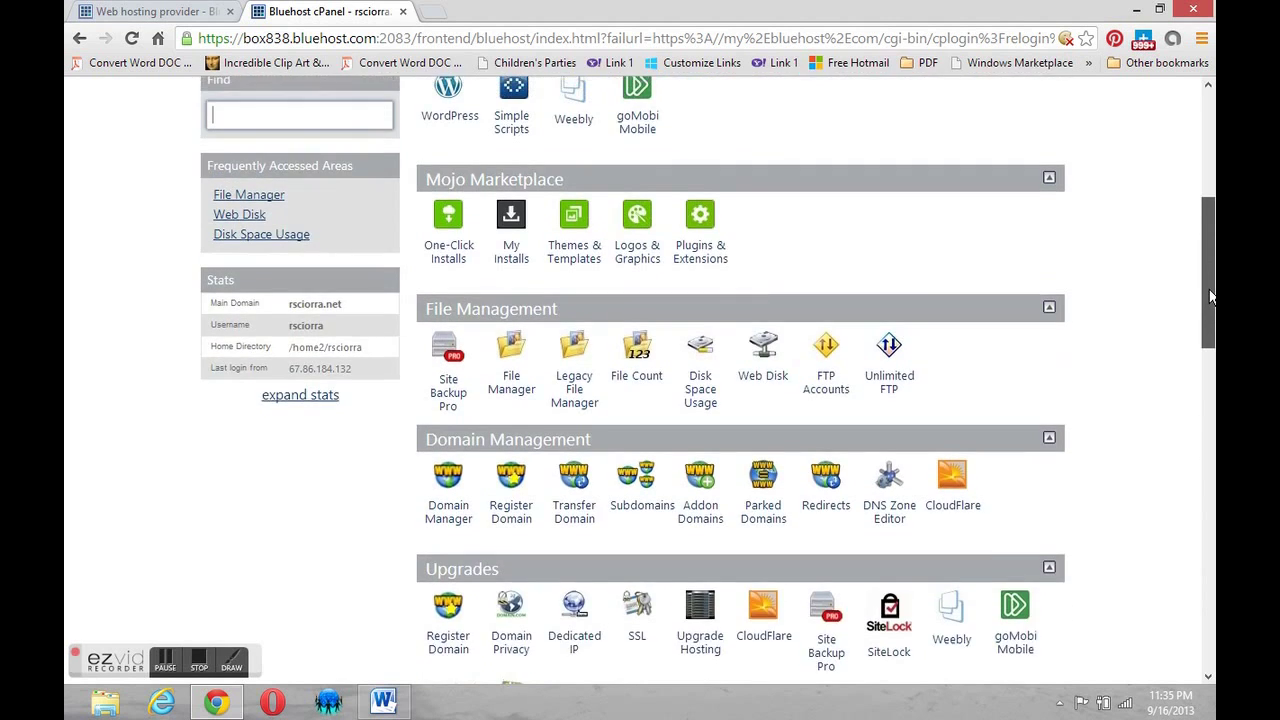
left_click_drag(1210, 296, 1213, 209)
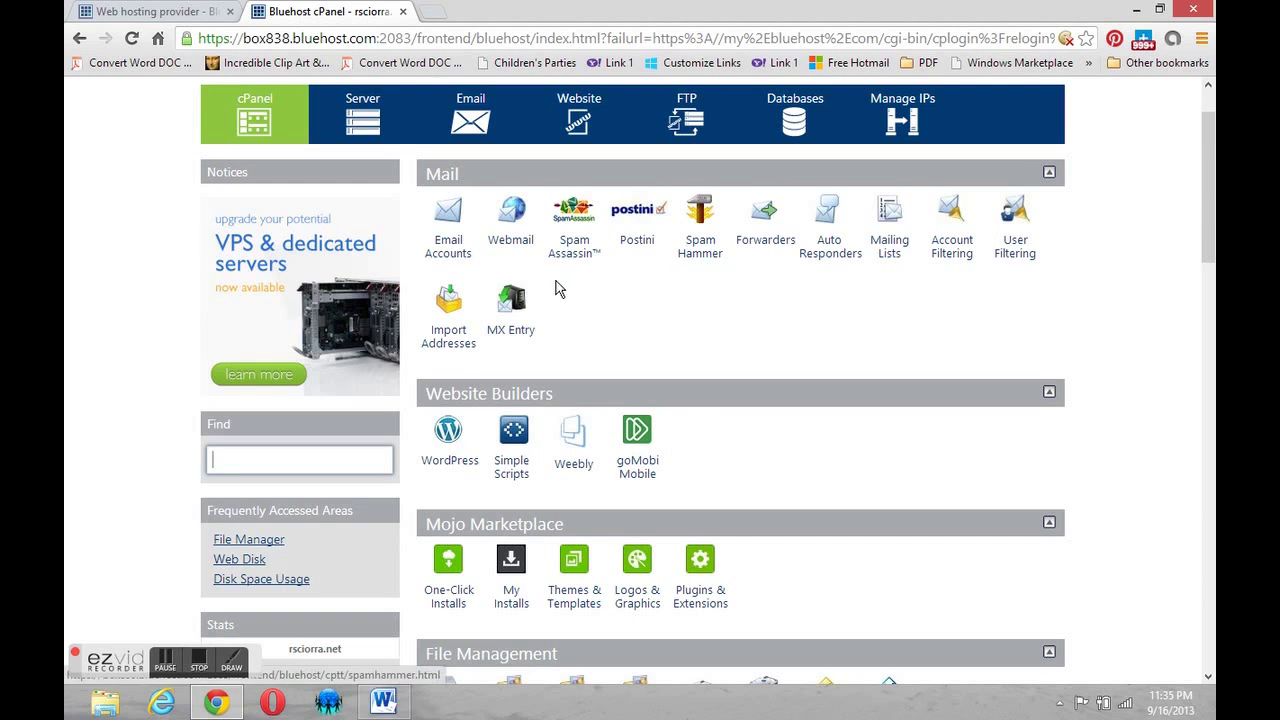
left_click_drag(482, 381, 456, 432)
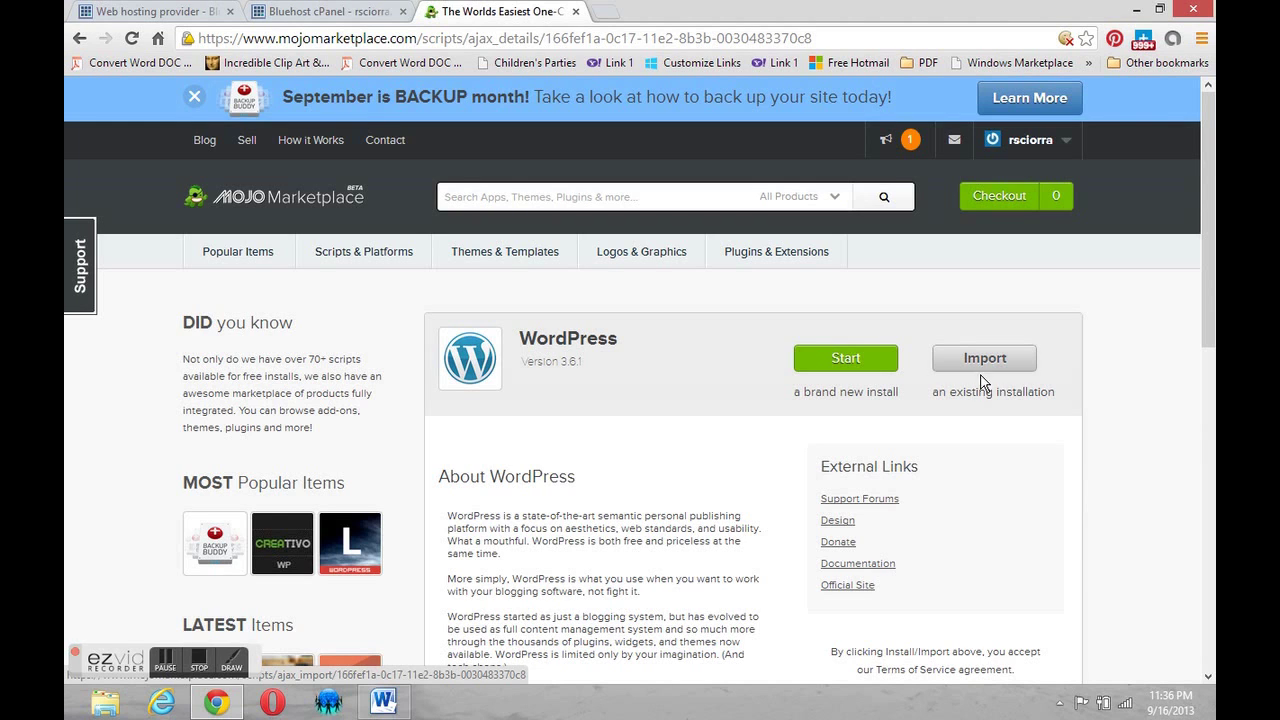
left_click(845, 358)
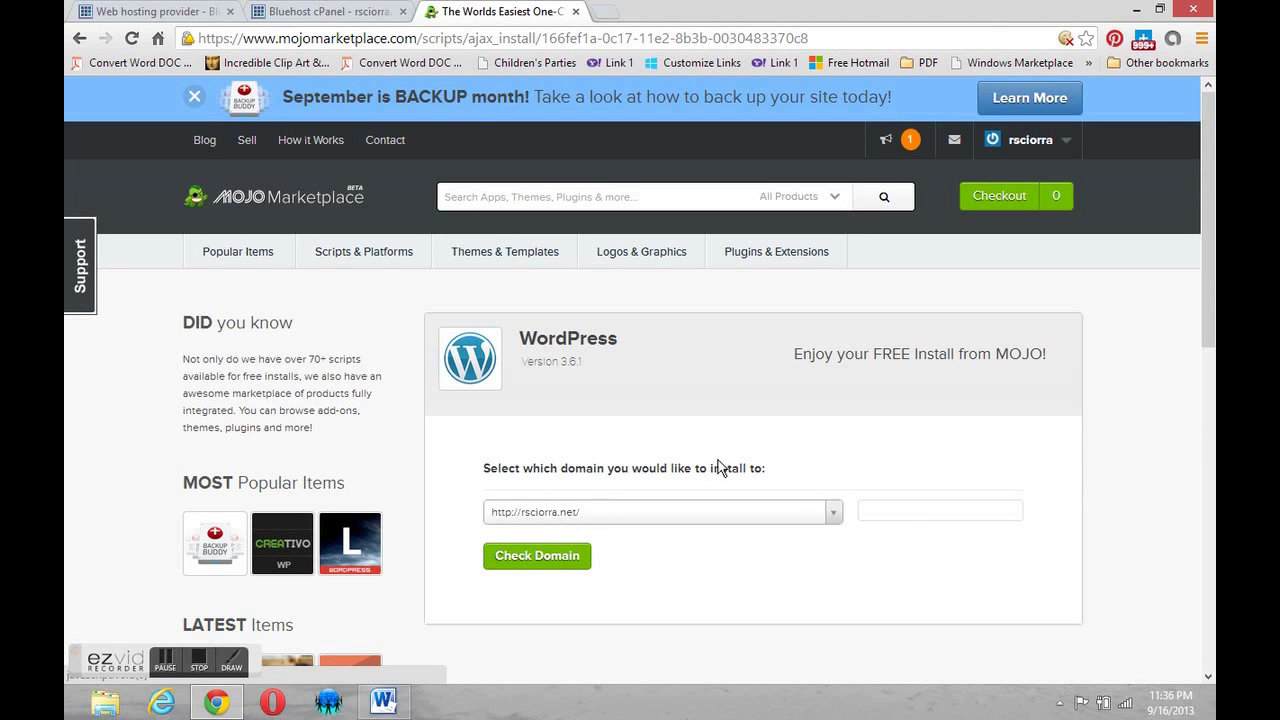
left_click(891, 518)
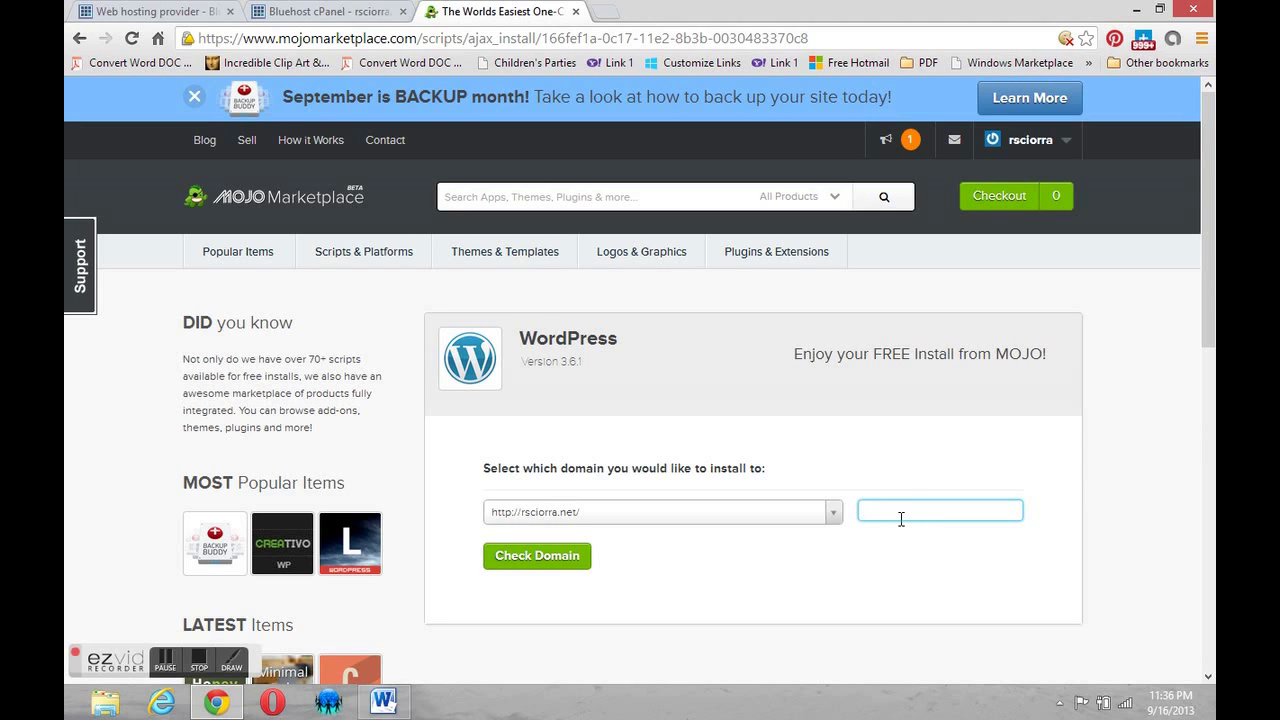
left_click(545, 560)
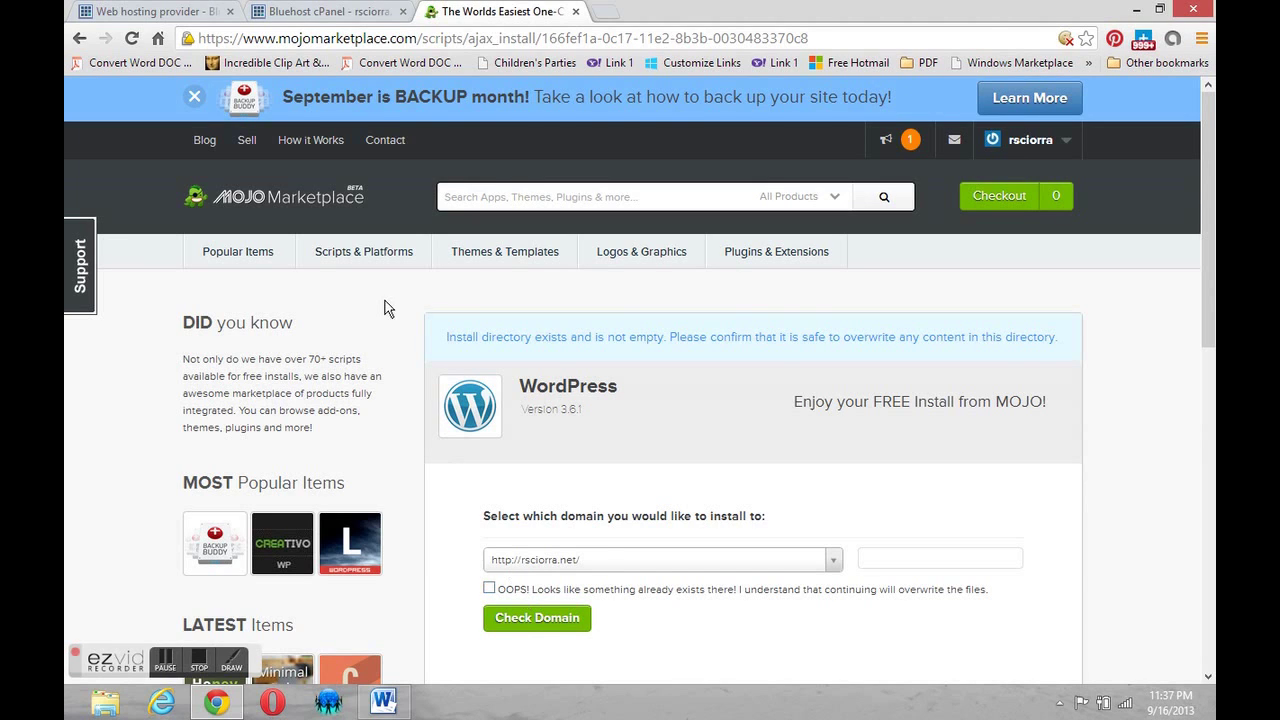
left_click(172, 12)
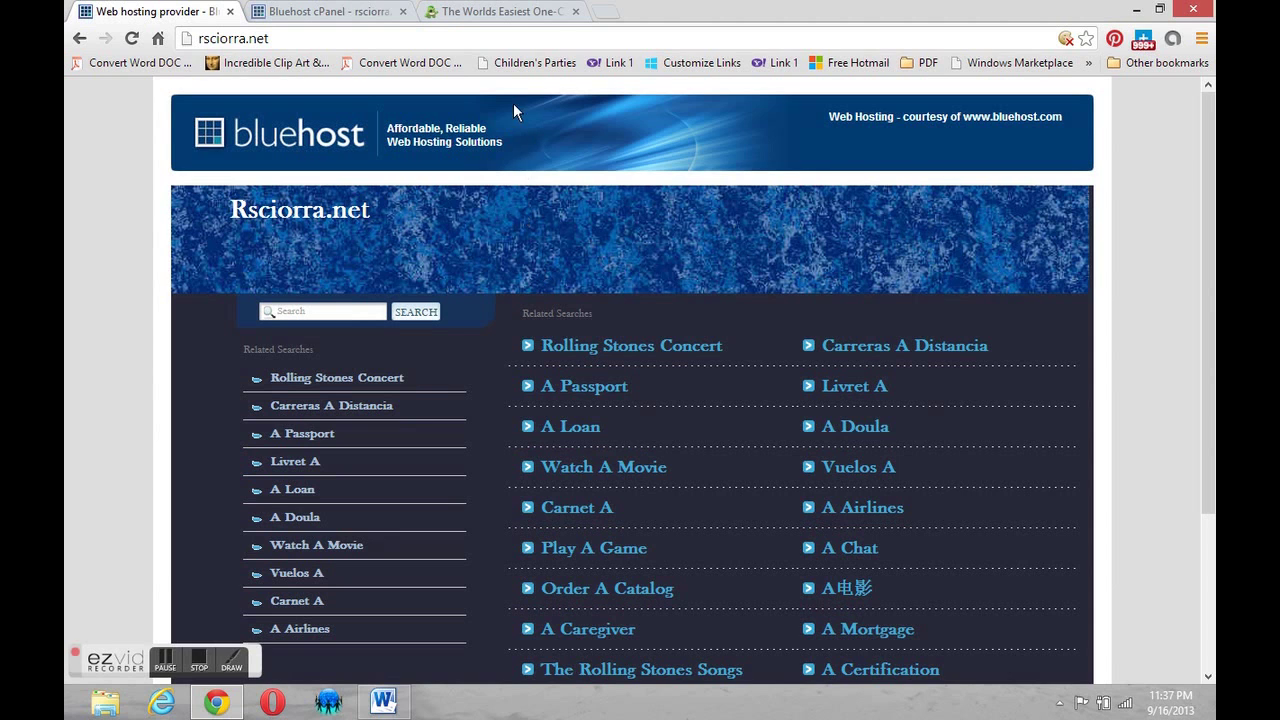
left_click(503, 14)
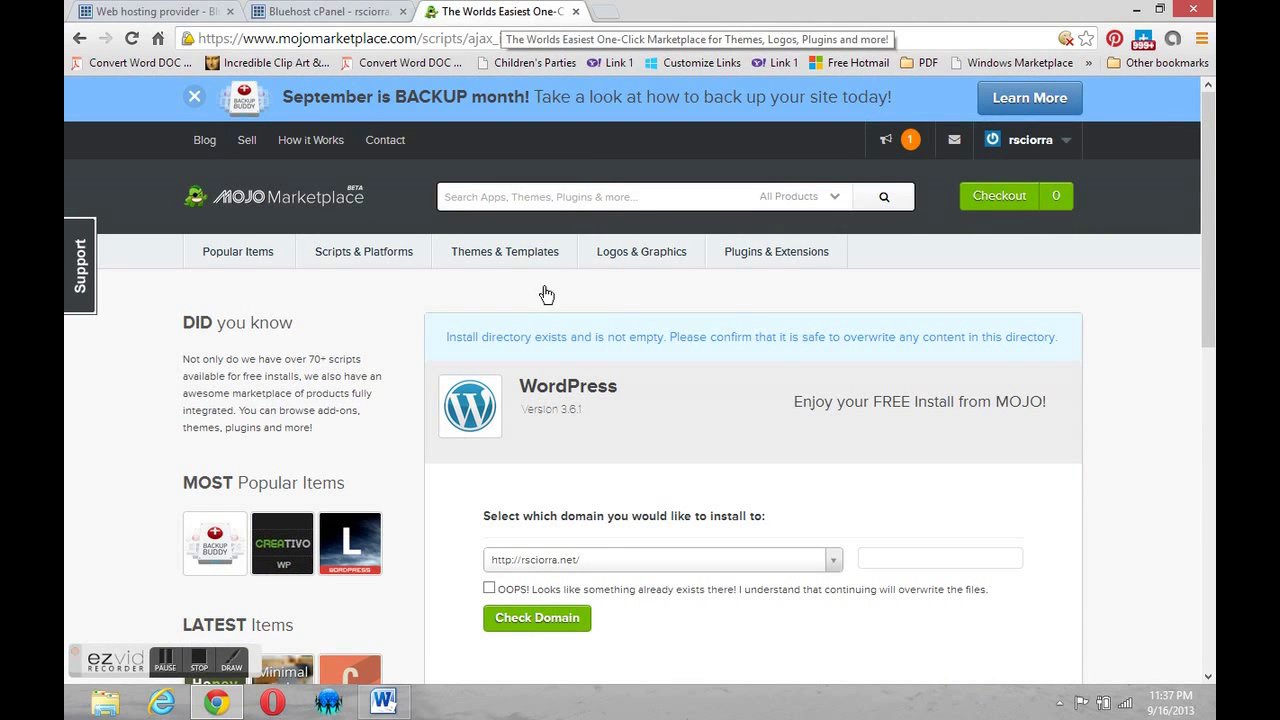
Confirm overwriting the existing rsciorra.net files and show the advanced site title and admin options
left_click(489, 589)
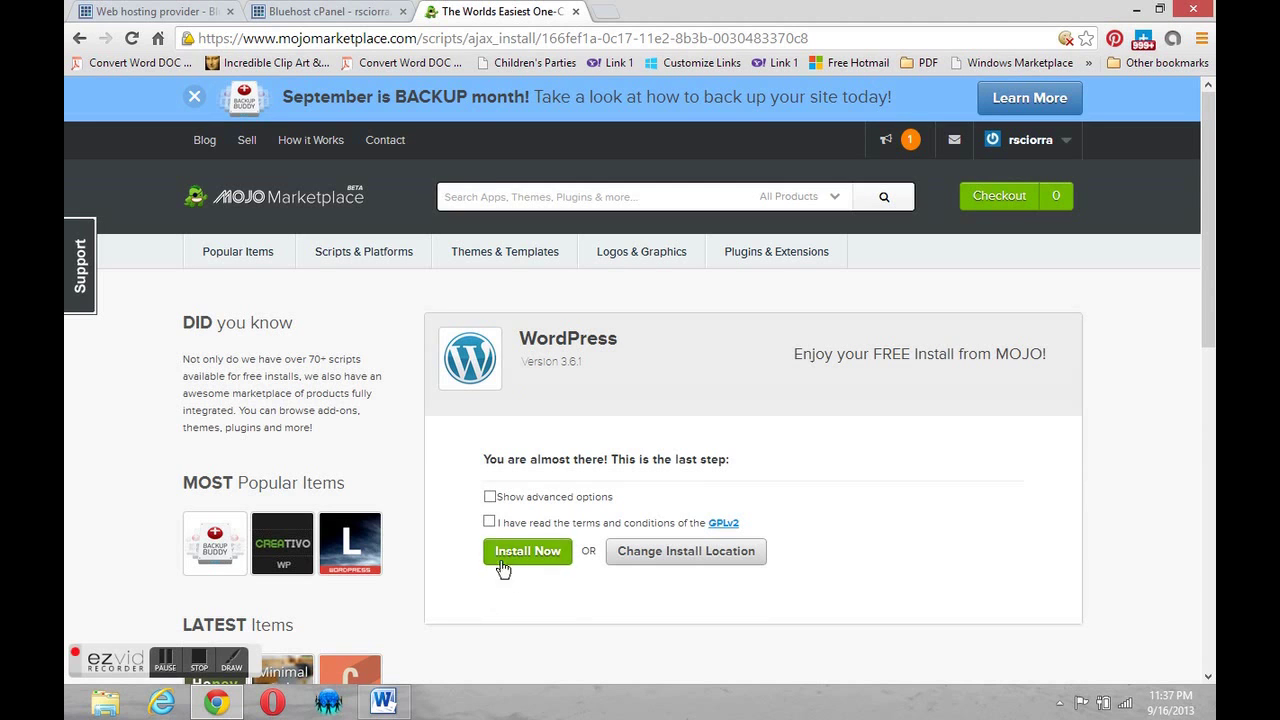
left_click(490, 497)
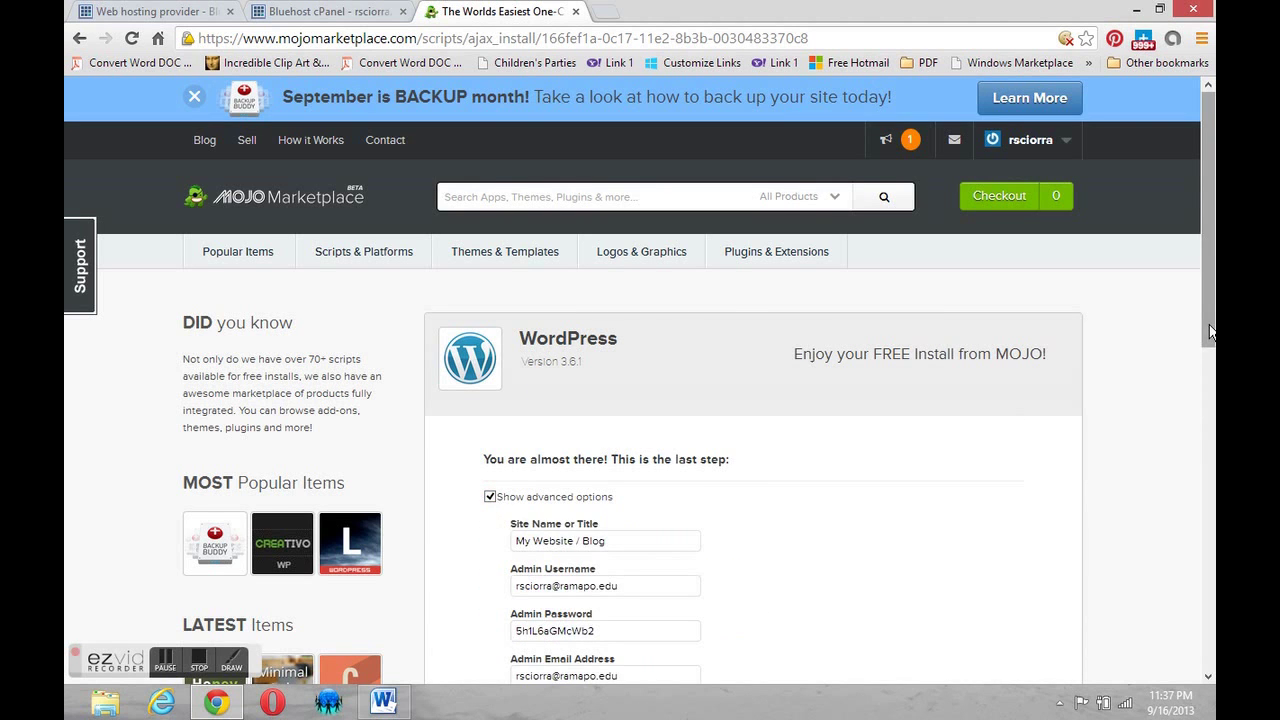
left_click_drag(1212, 334, 1212, 423)
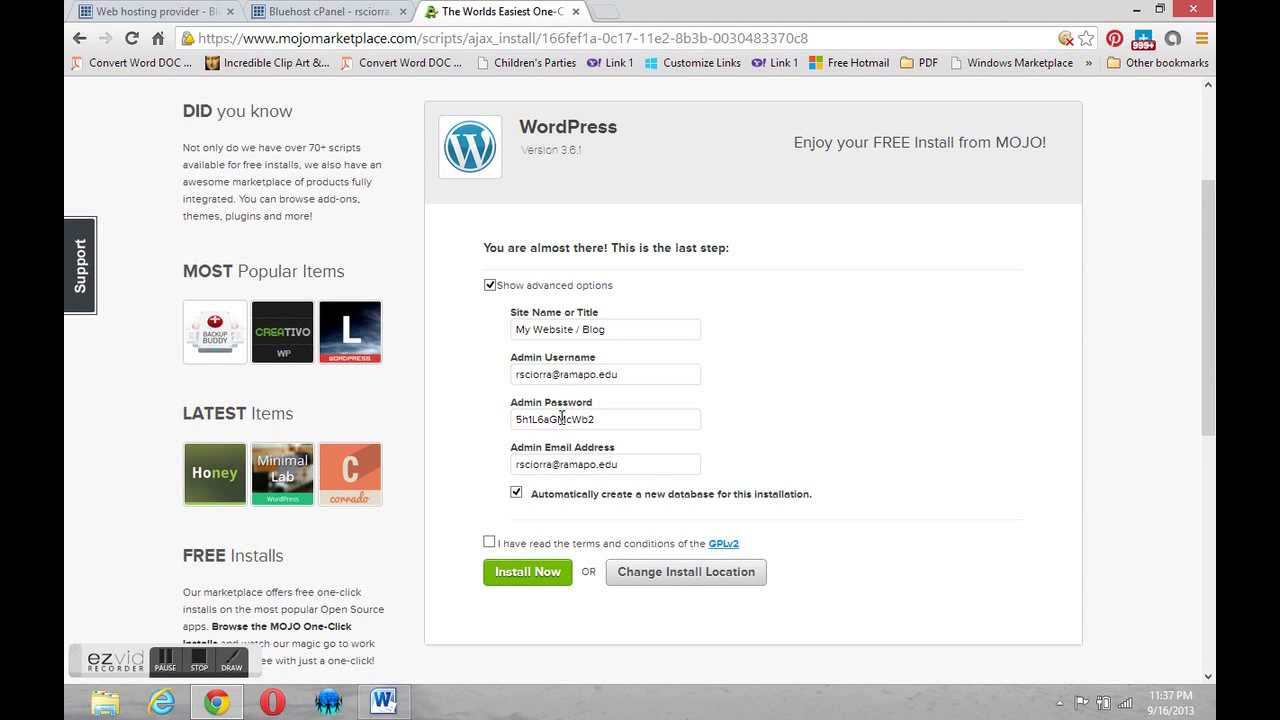
Hide advanced options, accept the GPLv2 terms, and install WordPress on rsciorra.net
left_click(490, 285)
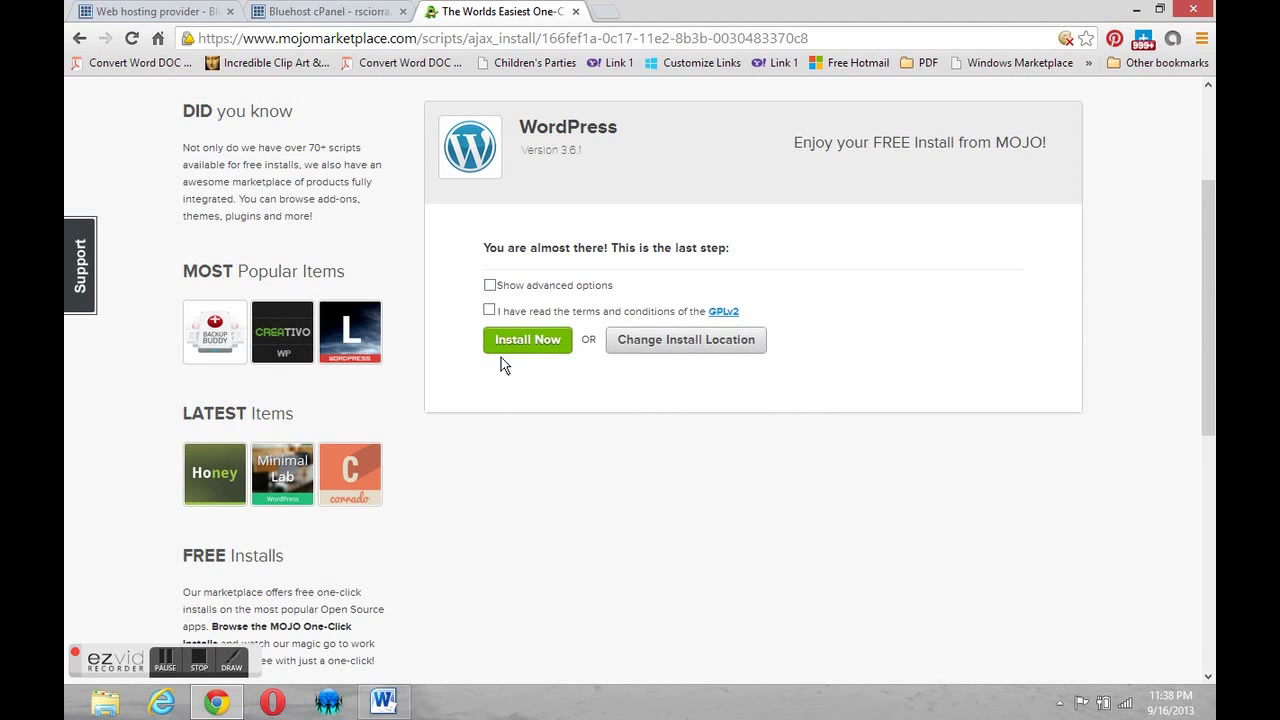
left_click(490, 310)
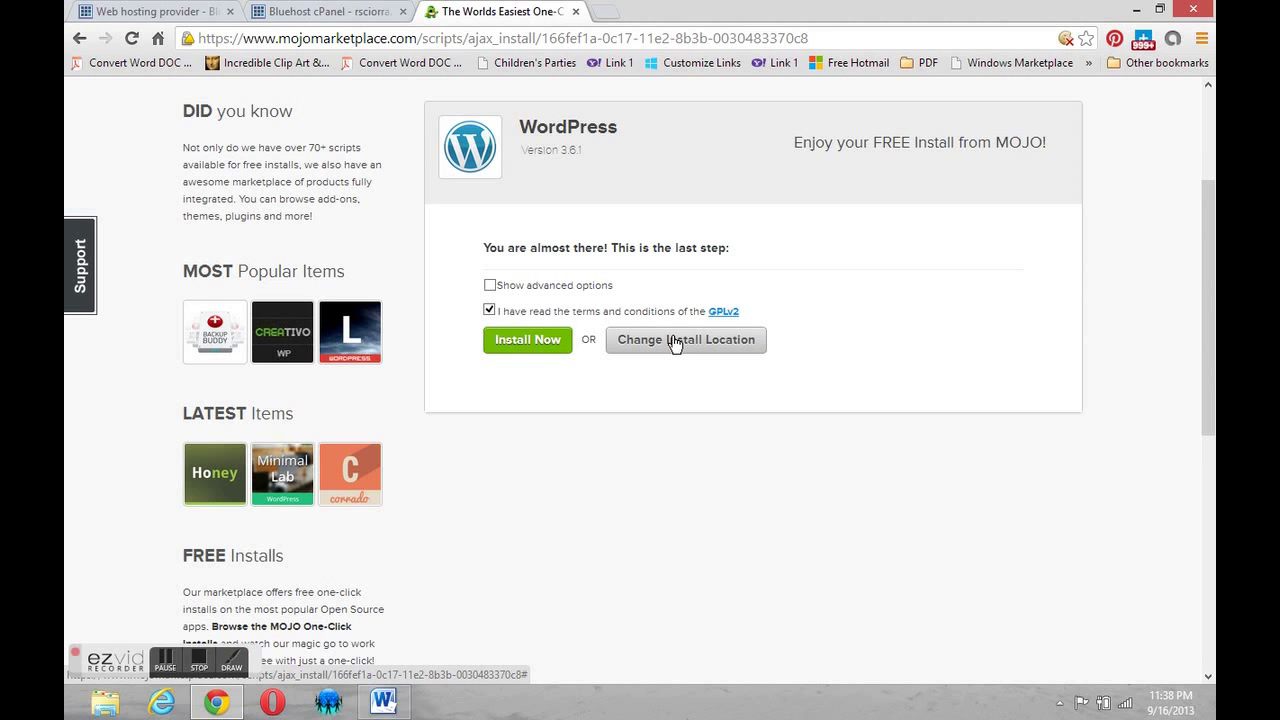
left_click(528, 340)
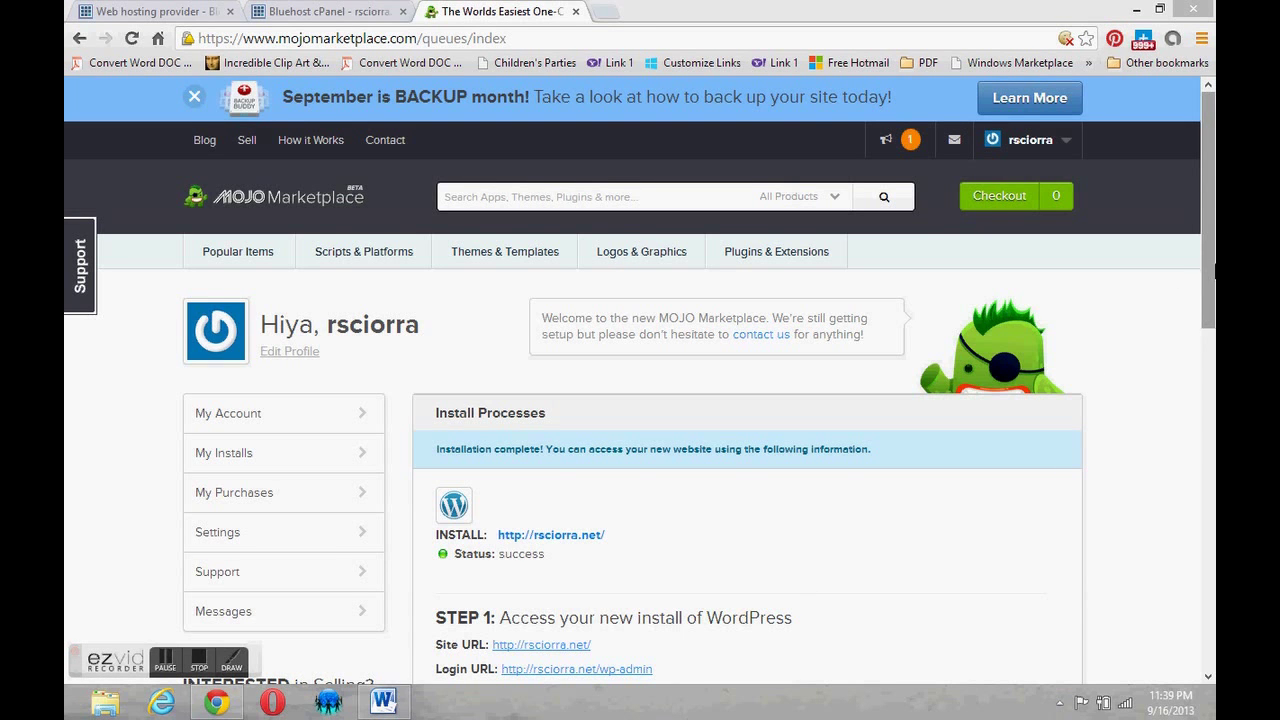
Read the install access details, then switch to the first tab still showing rsciorra.net's parked page
scroll(1190, 280, "down", 2)
scroll(1129, 330, "down", 2)
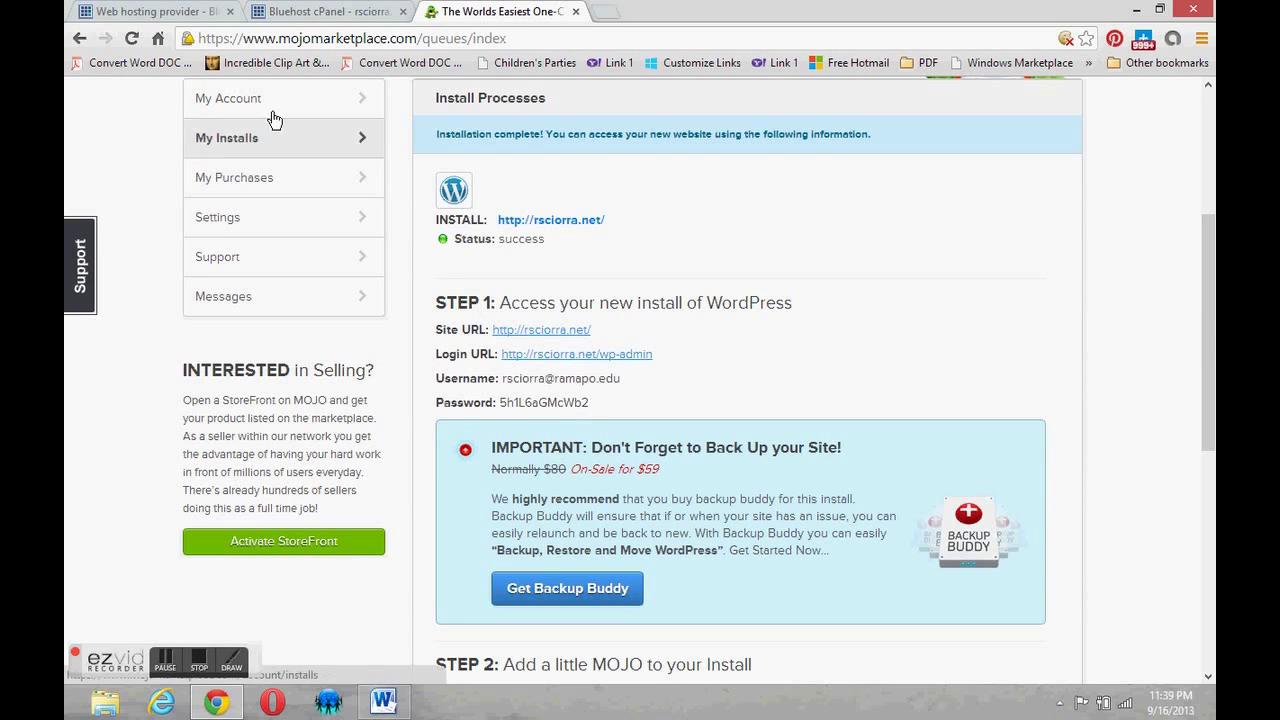
left_click(172, 20)
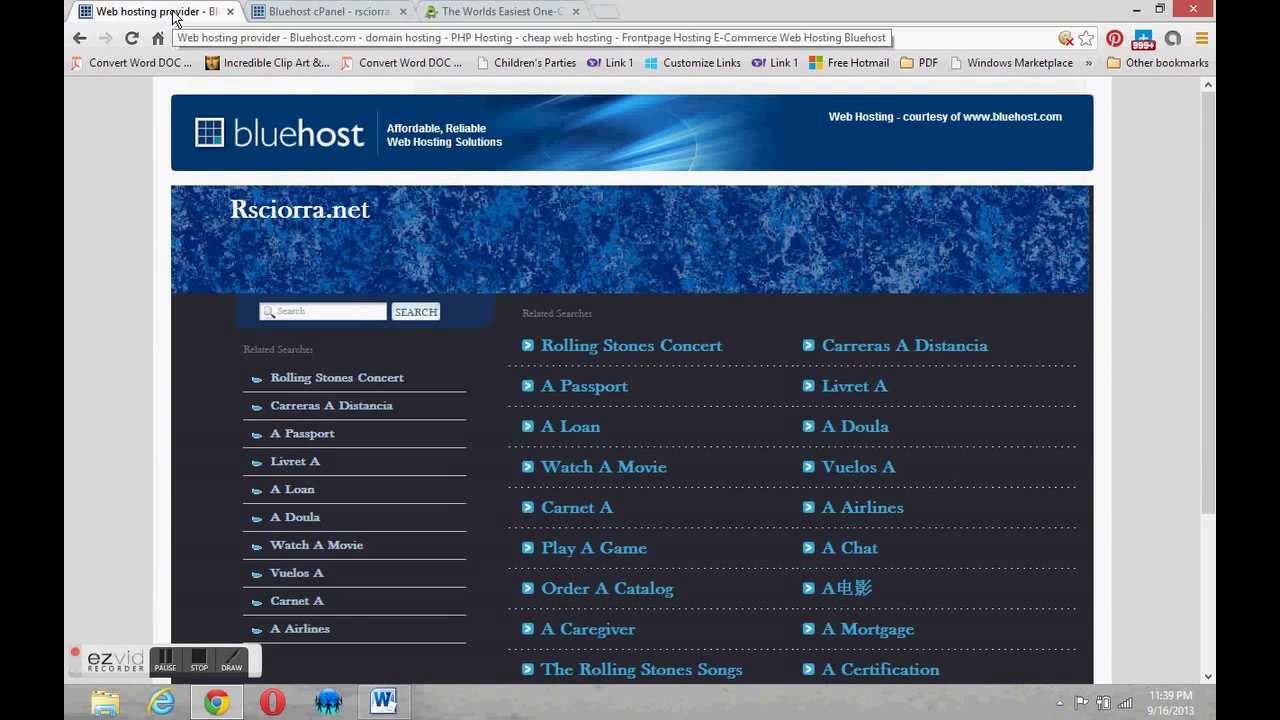
Reload rsciorra.net to see the new 'My Website / Blog', then return to Mojo's install results
left_click(316, 32)
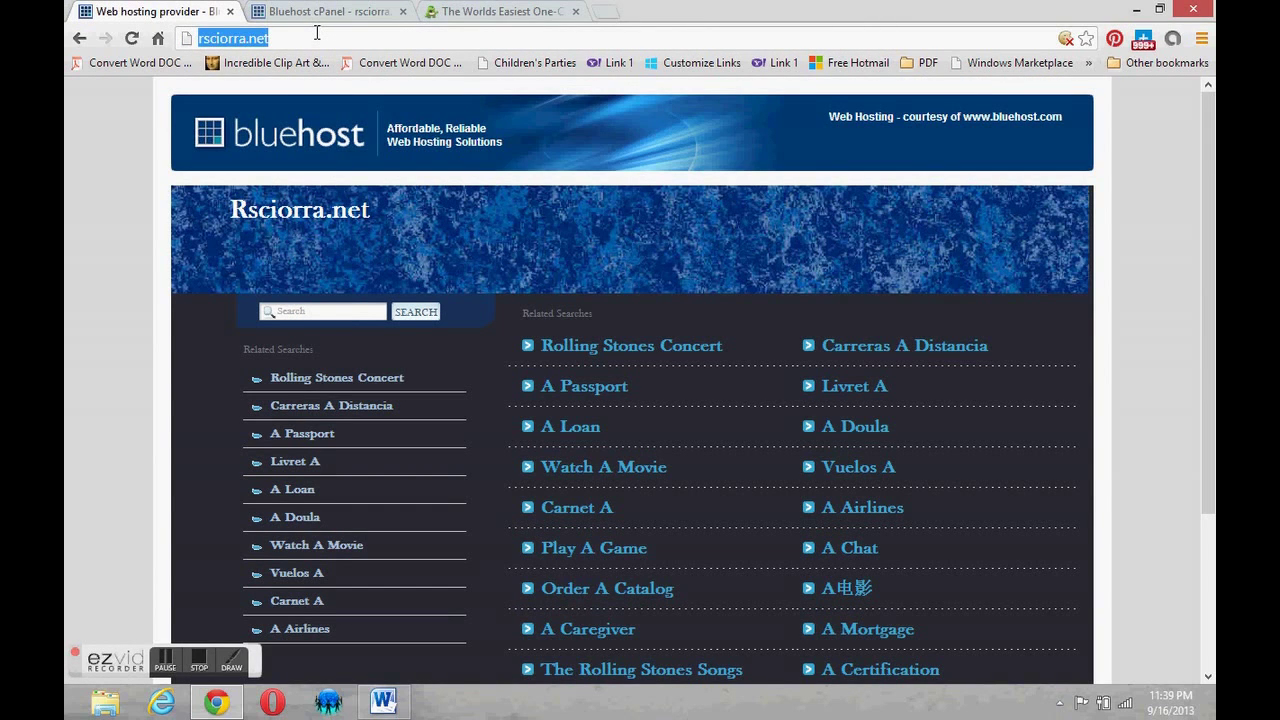
key("Return")
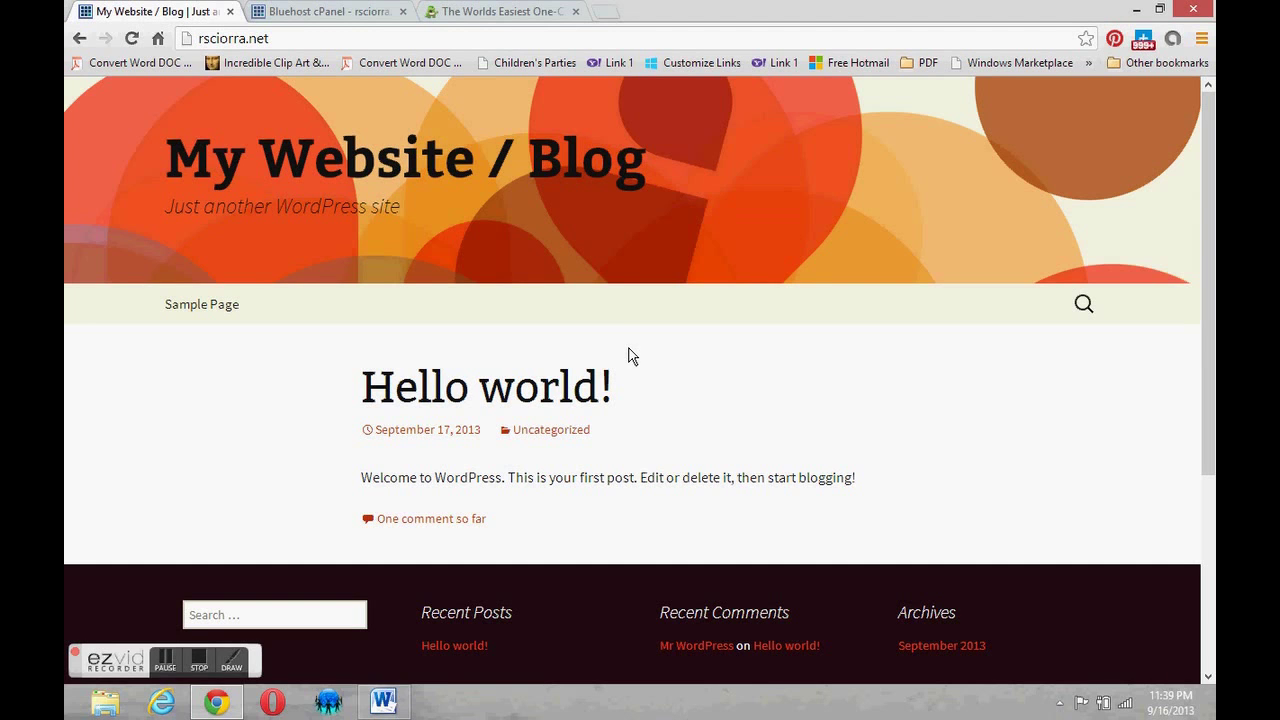
left_click(514, 21)
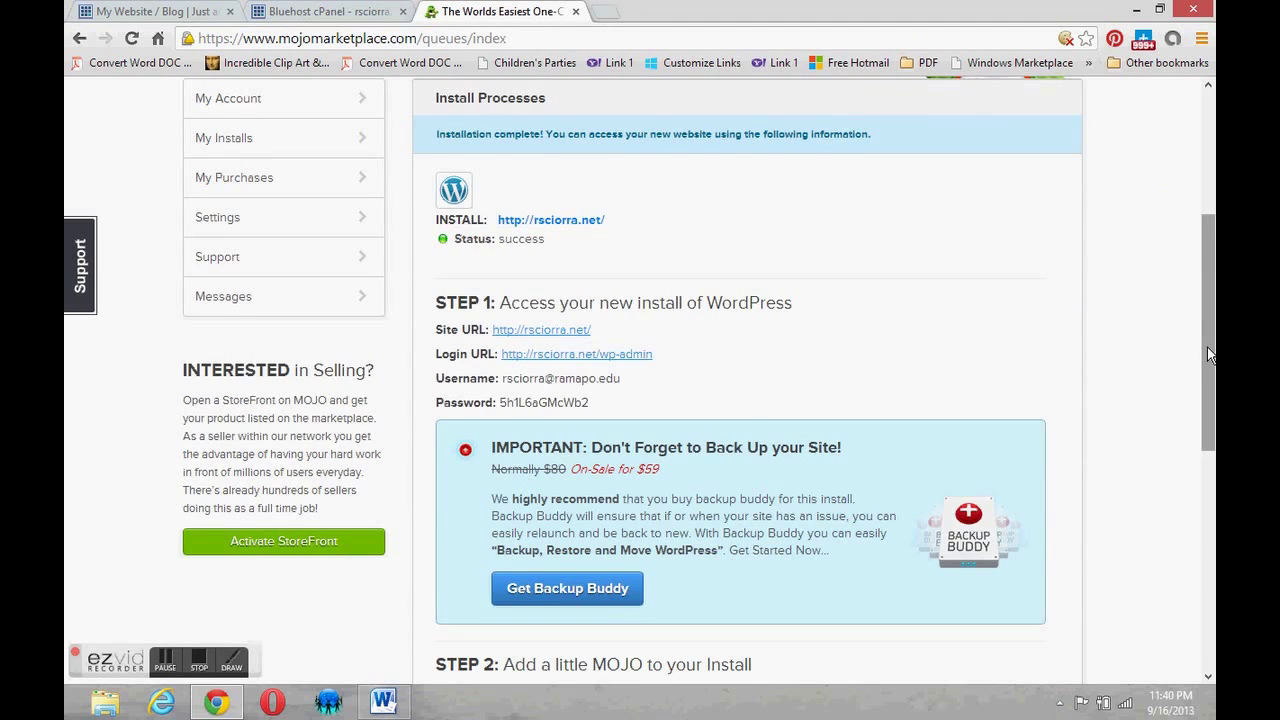
Close the MOJO Marketplace tab and scroll back to the top of the Bluehost cPanel page
scroll(1210, 354, "up", 3)
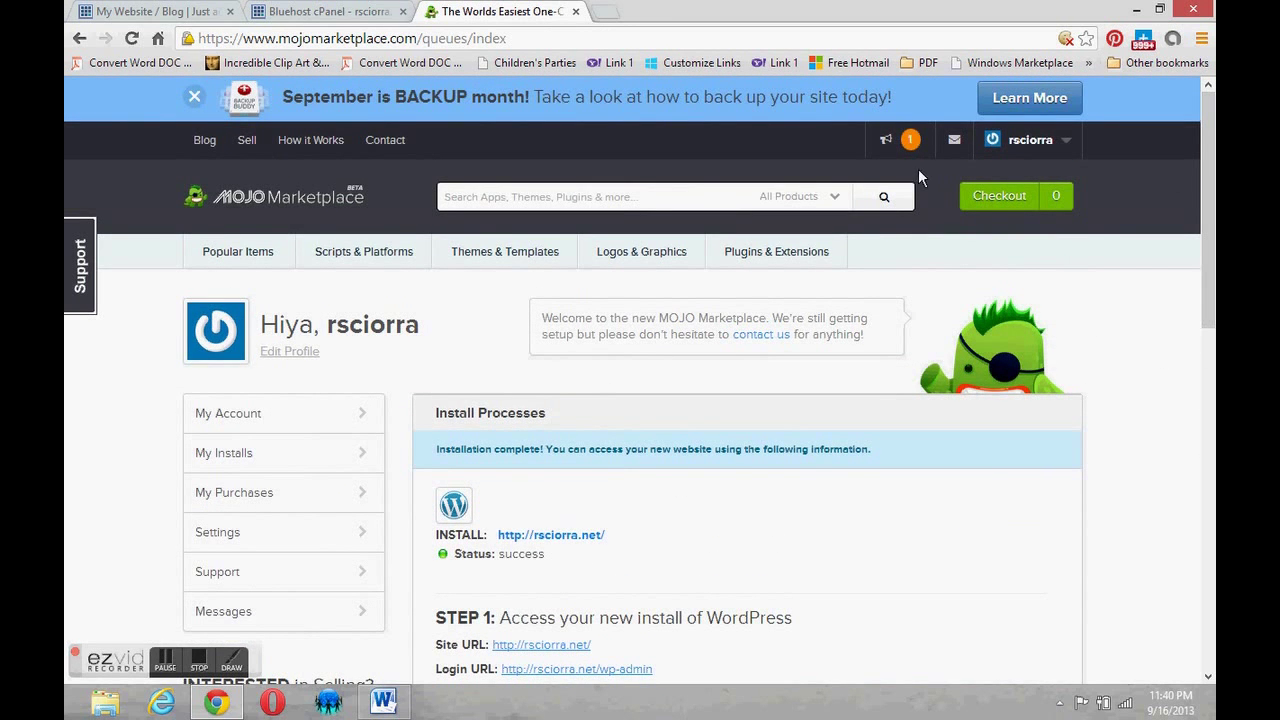
left_click(576, 12)
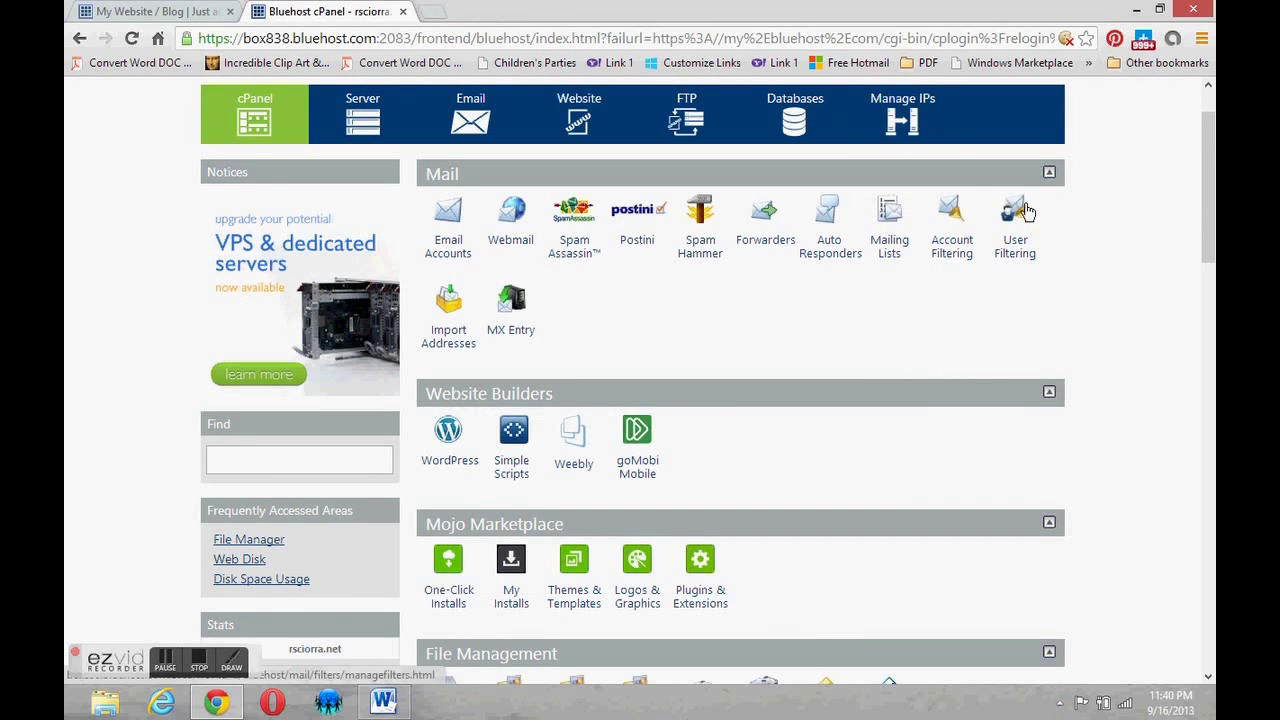
scroll(1207, 147, "up", 1)
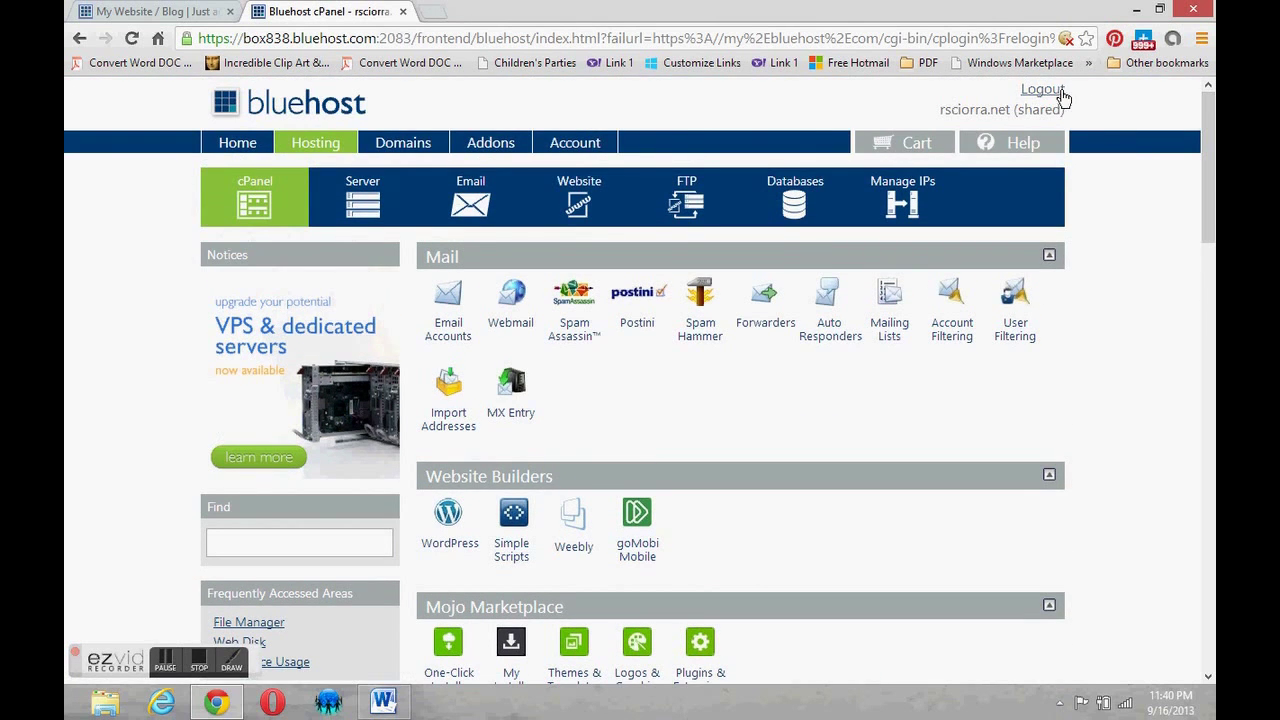